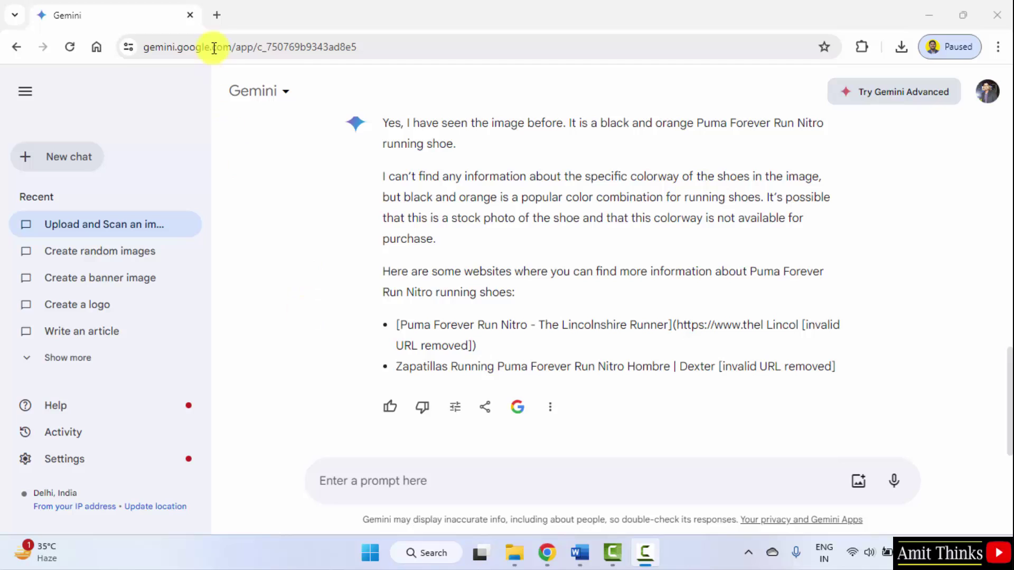
Open Google Drive in a new browser tab
click(221, 12)
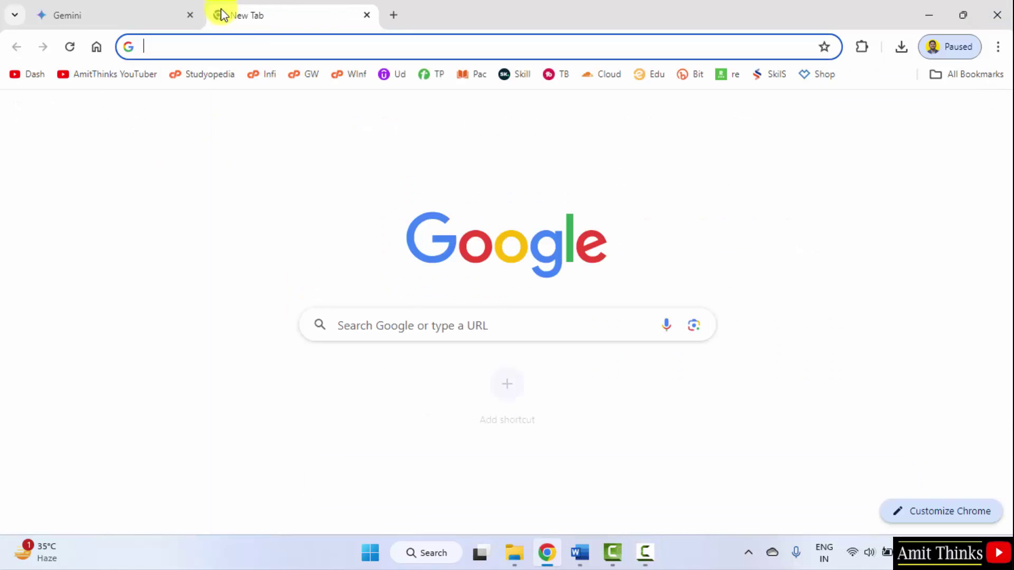
text(drive.google.com)
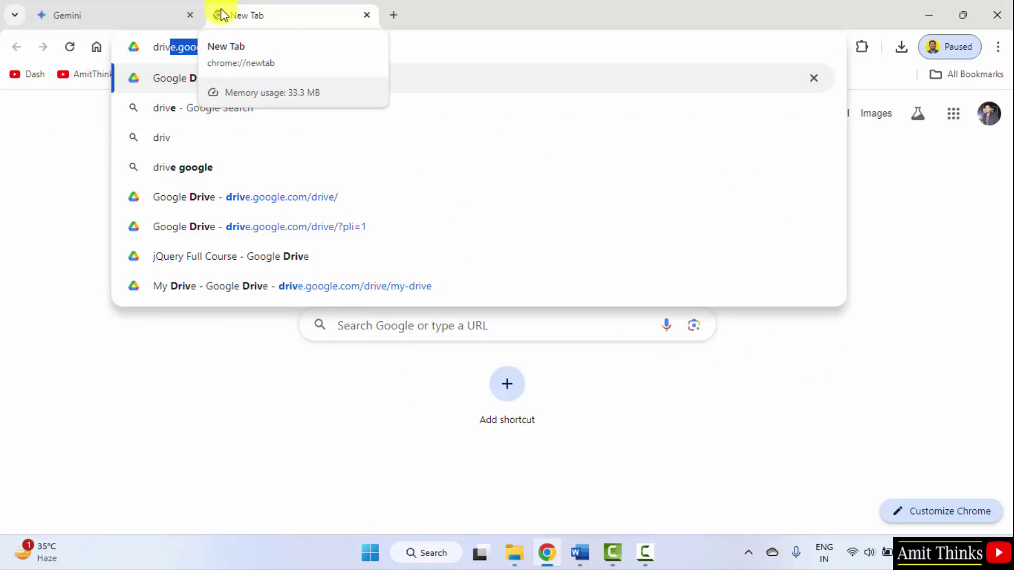
key(Return)
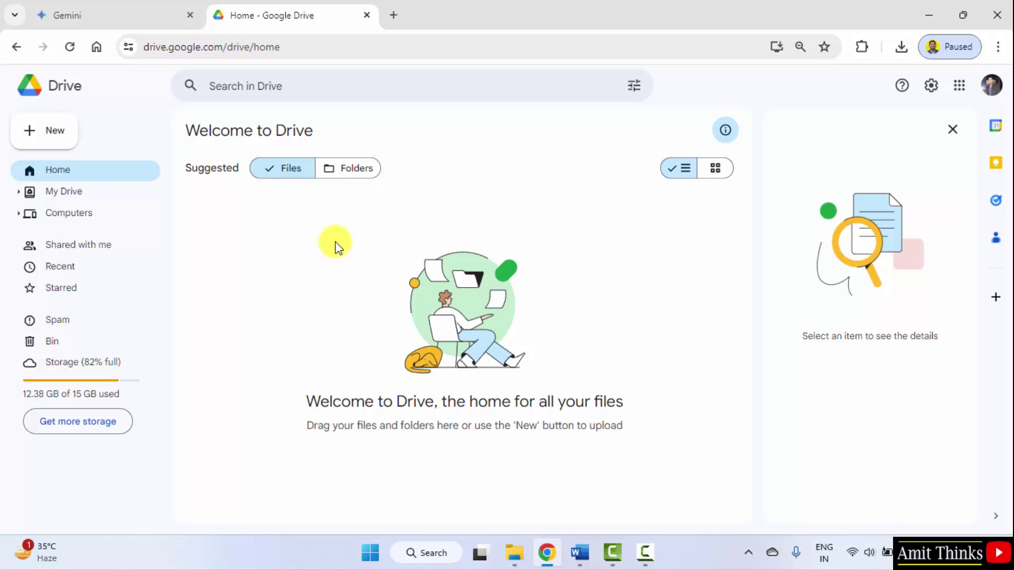
Upload Cloud.pdf from the Desktop to Drive and reload to see it listed
click(66, 139)
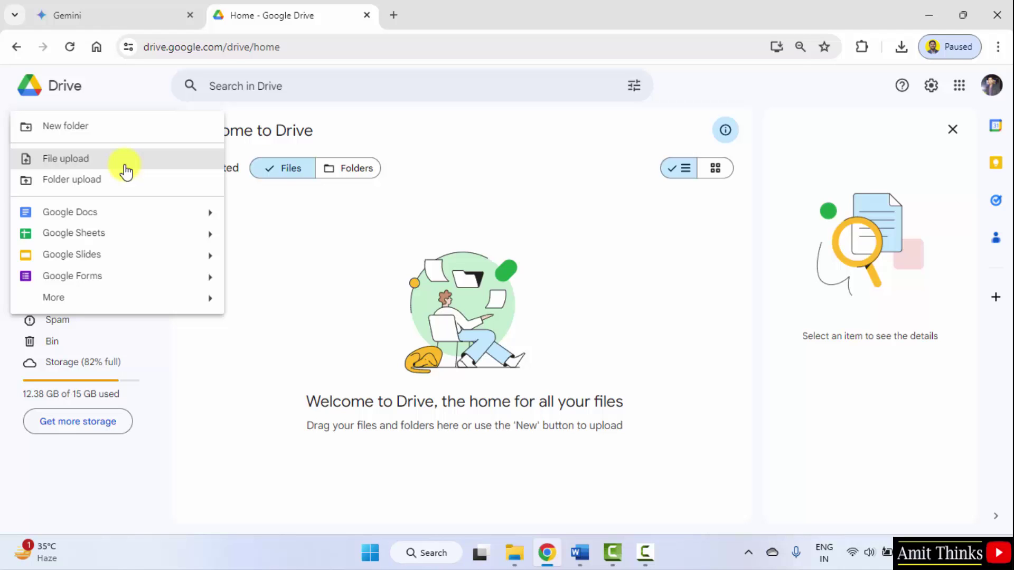
click(125, 170)
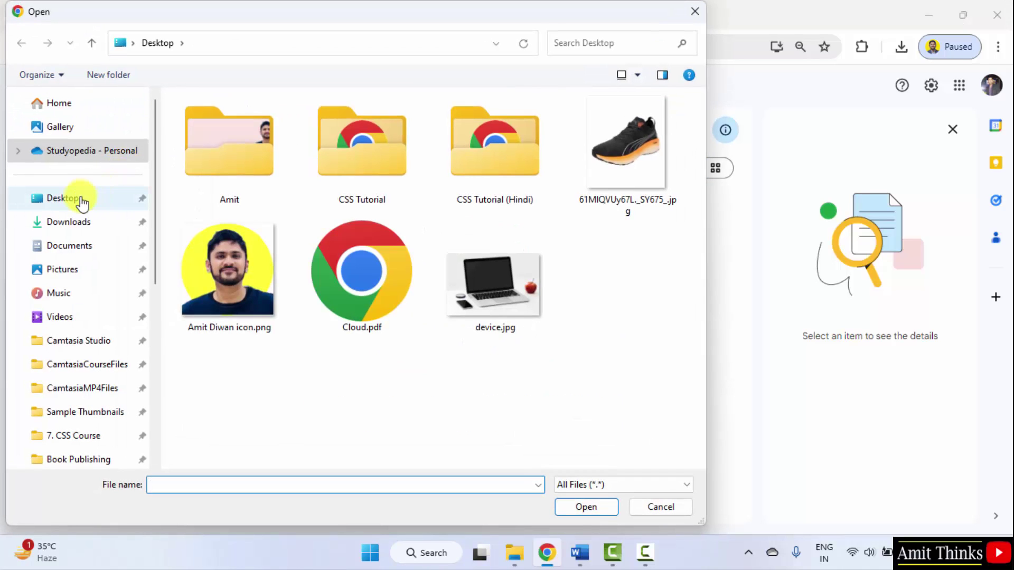
click(363, 327)
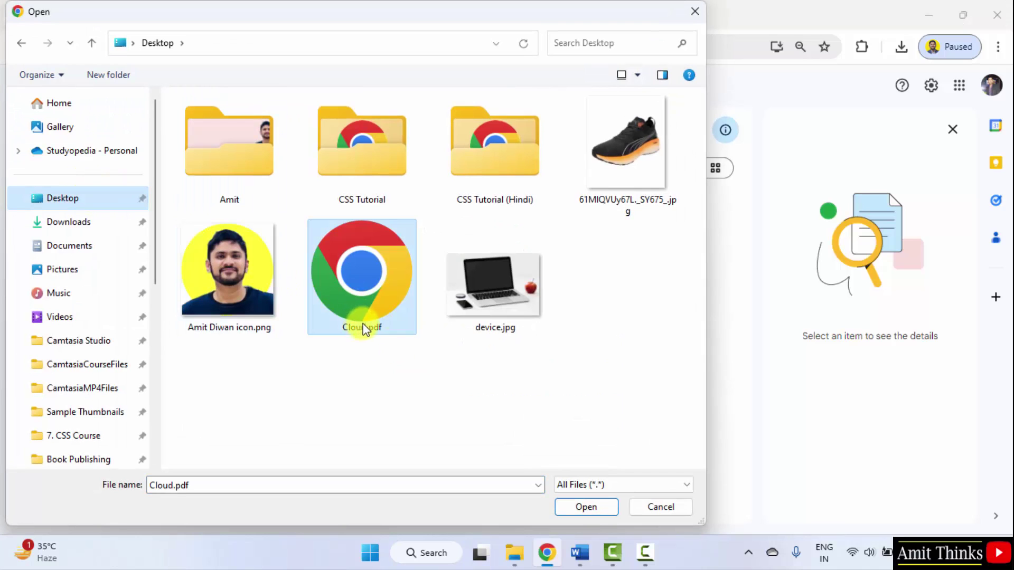
click(604, 507)
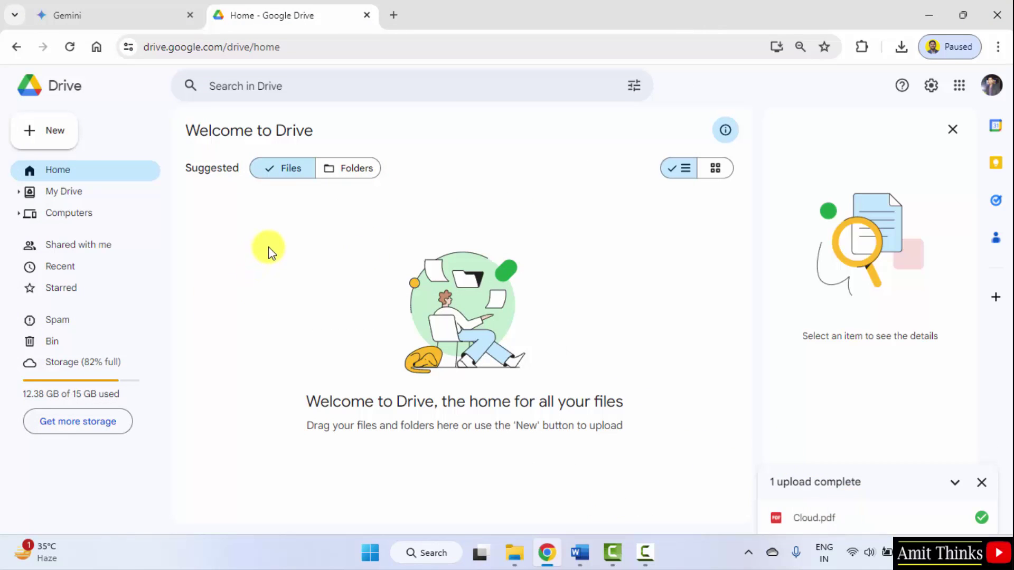
click(70, 47)
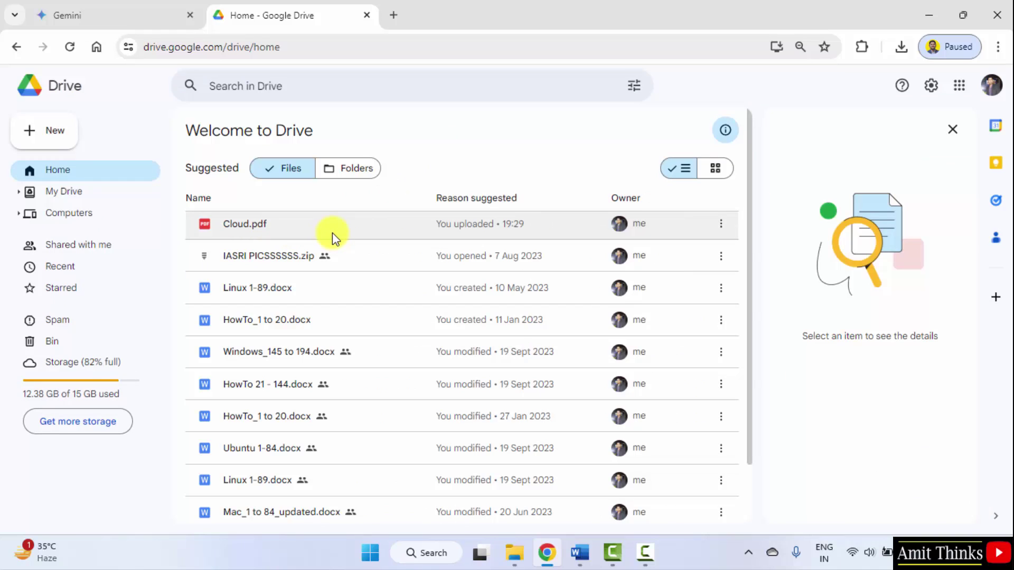
Turn on and connect Gemini's Google Workspace extension, then reopen the image-scanning chat
click(153, 7)
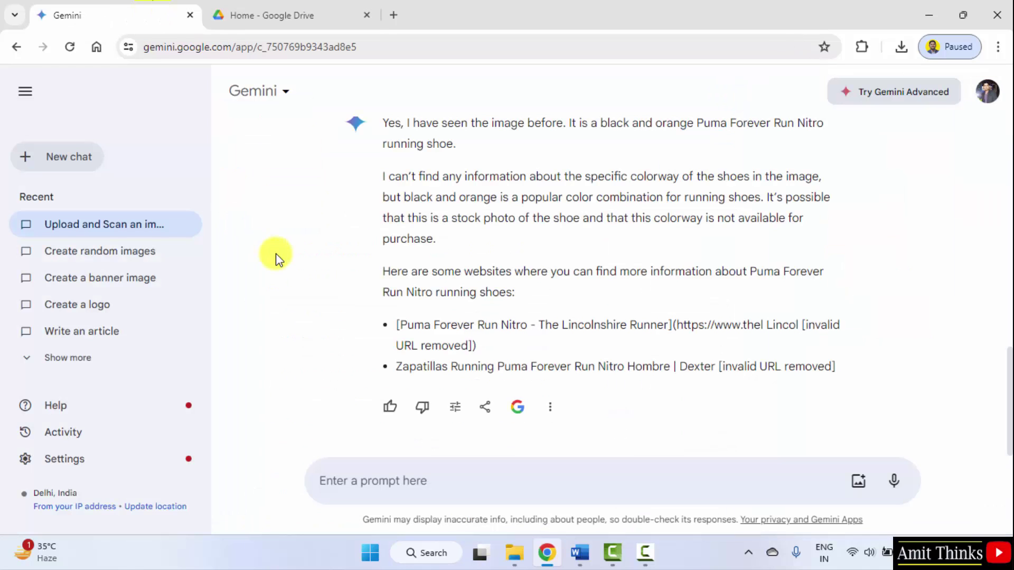
click(87, 466)
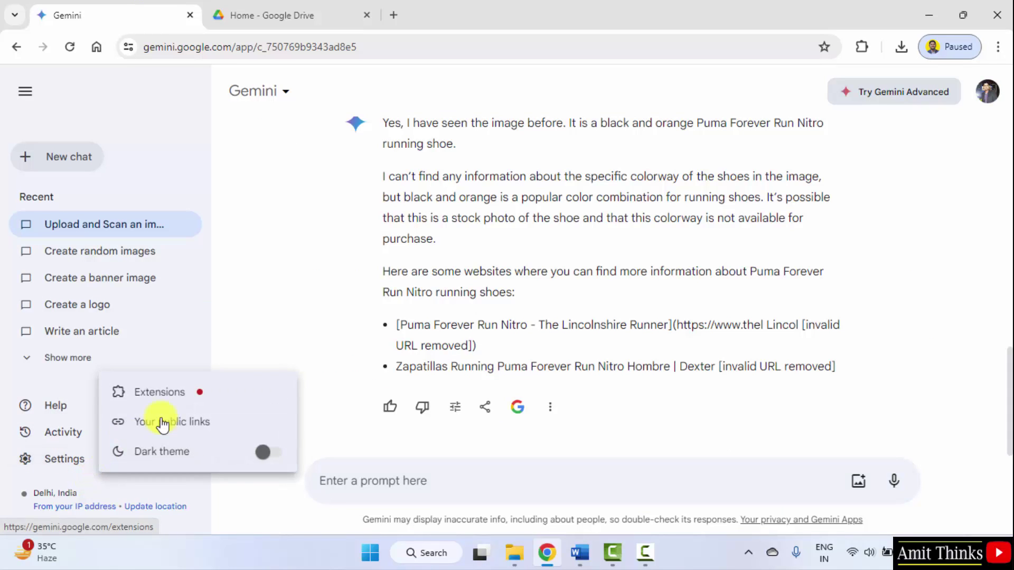
click(251, 405)
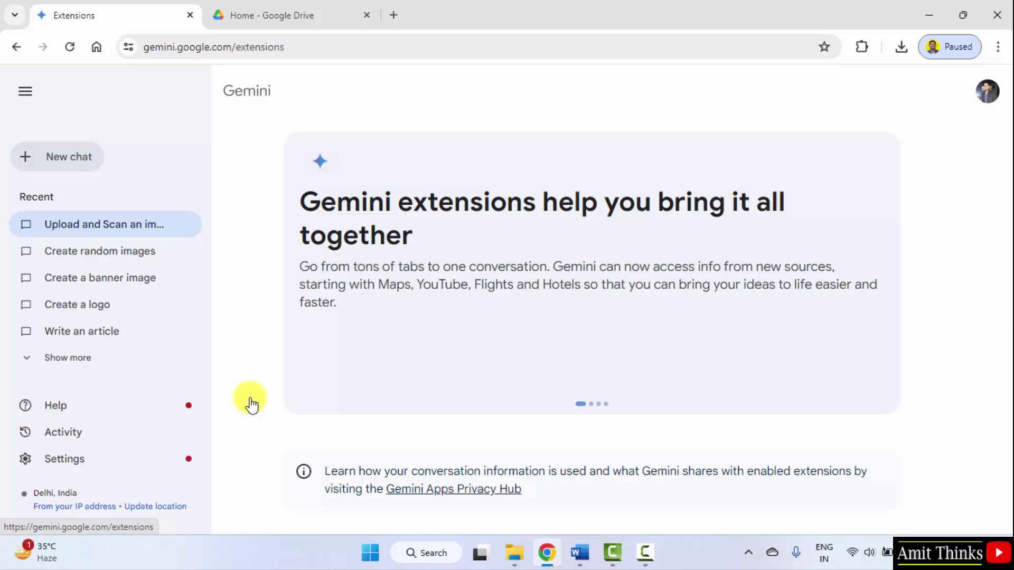
scroll(648, 237, down, 7)
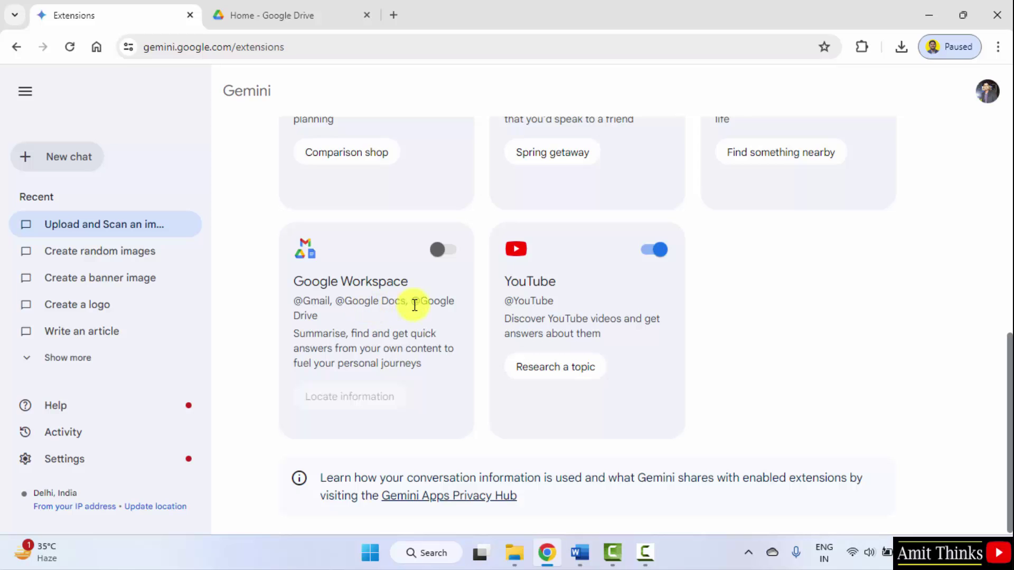
drag(415, 305, 431, 314)
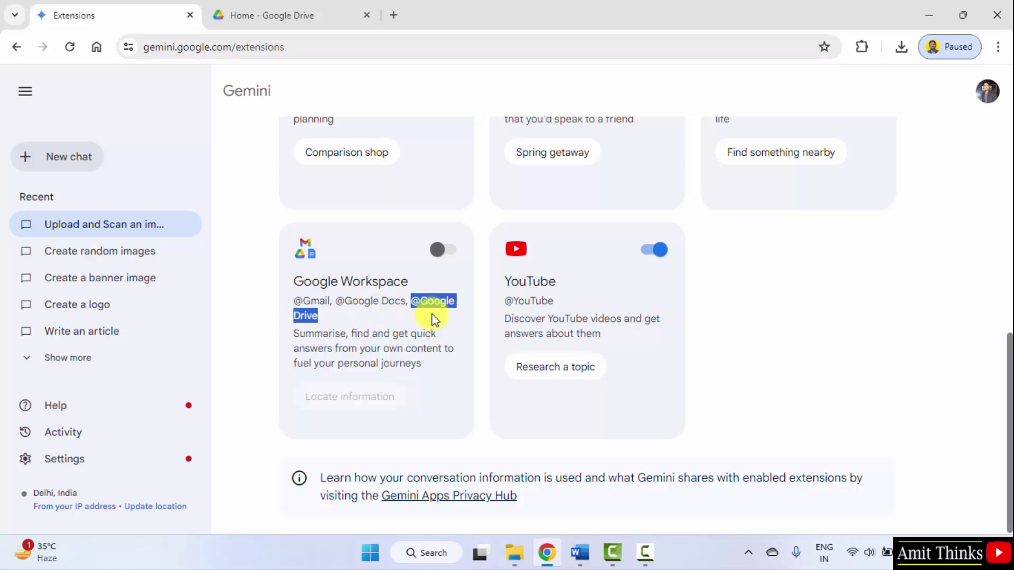
click(450, 255)
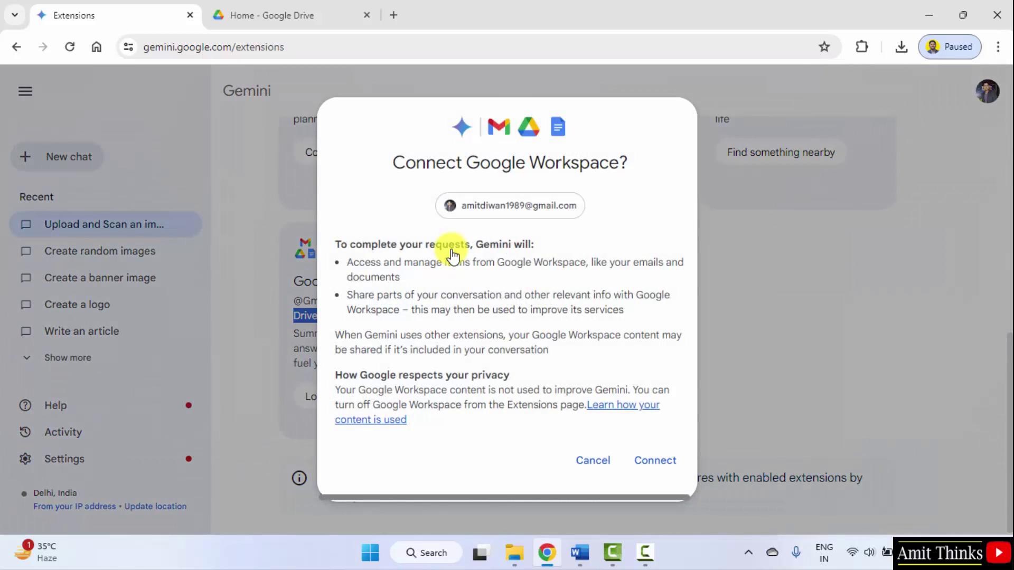
click(648, 465)
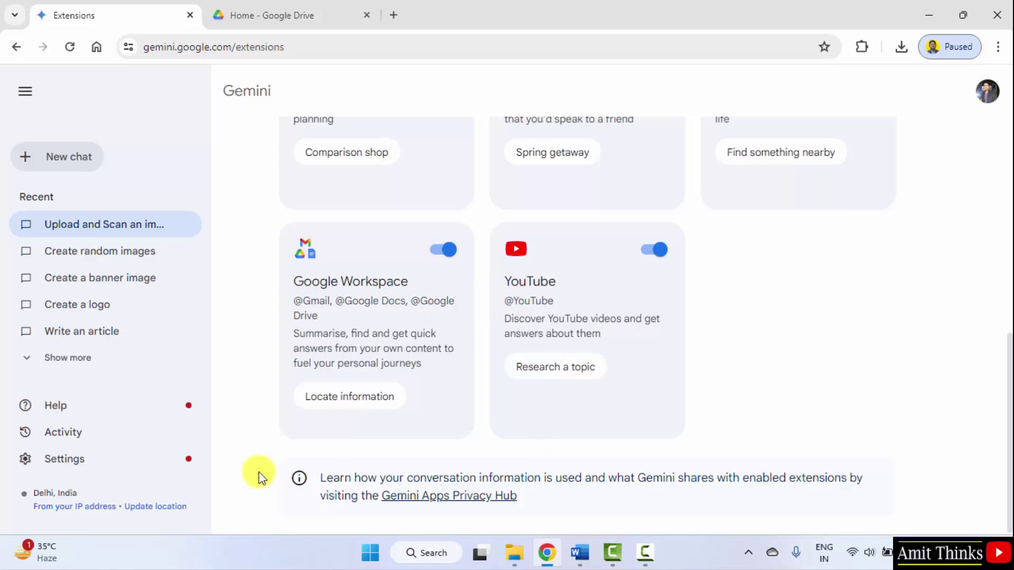
click(122, 225)
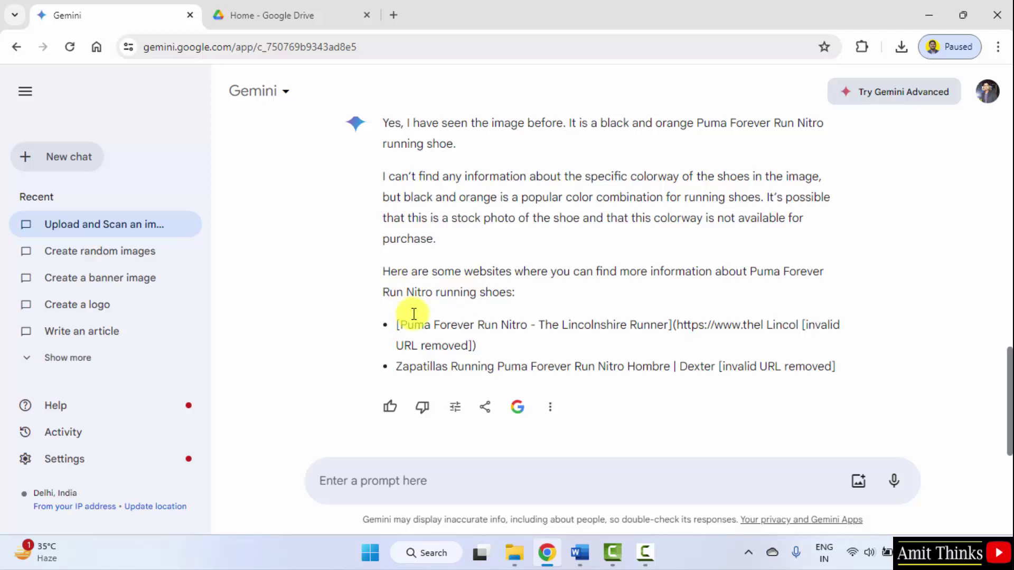
click(93, 169)
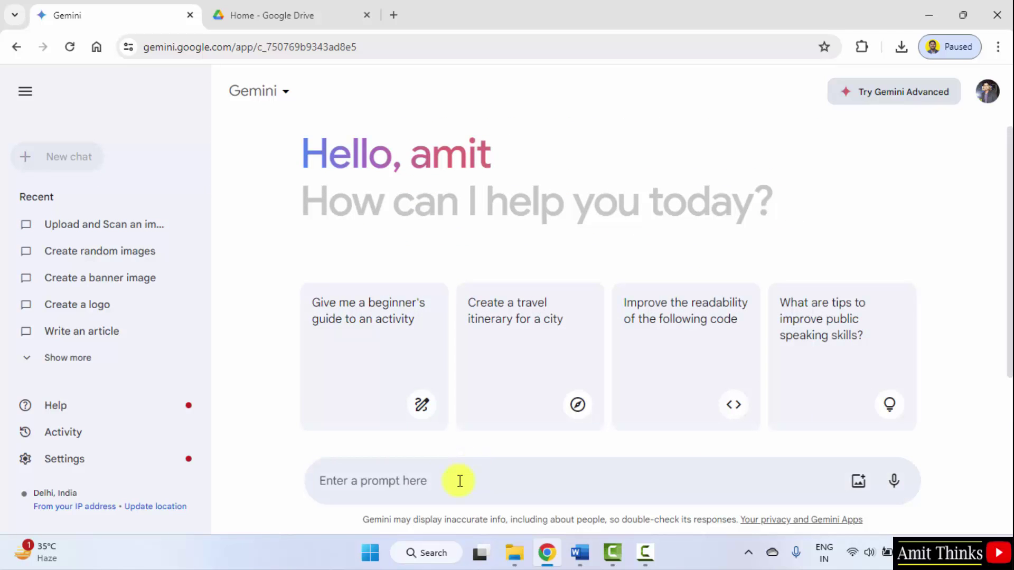
text(@goog)
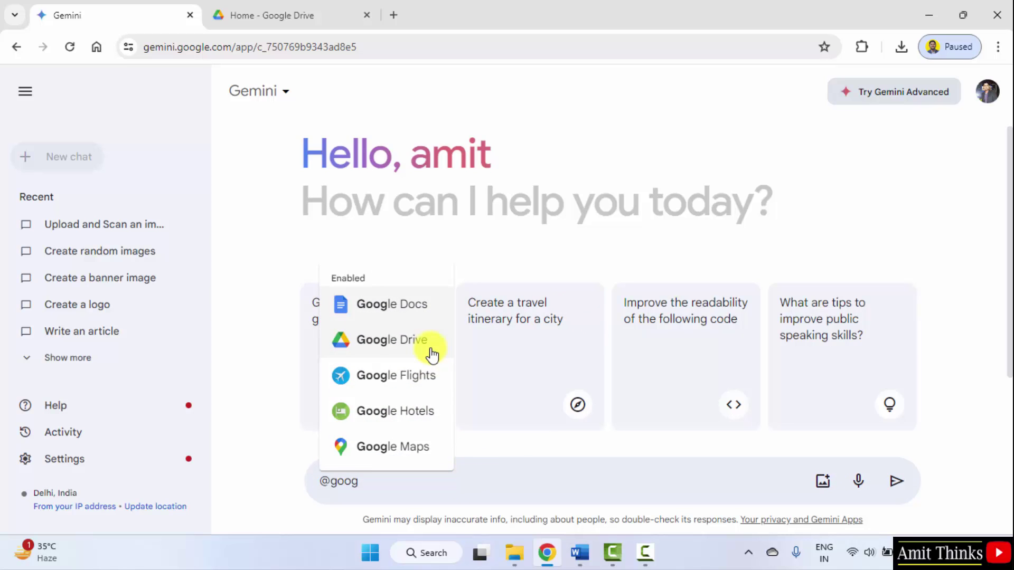
click(392, 340)
click(272, 15)
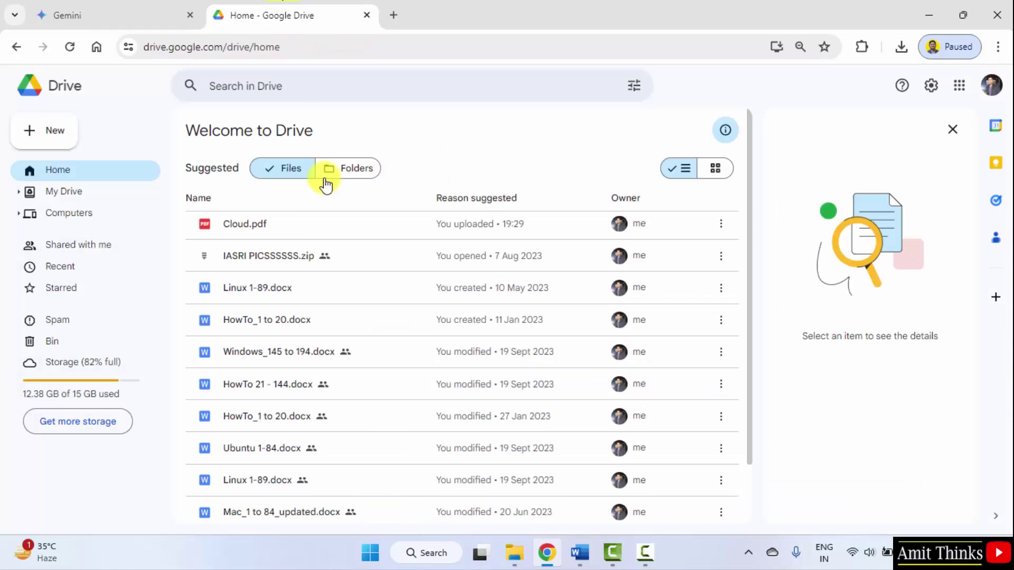
click(152, 5)
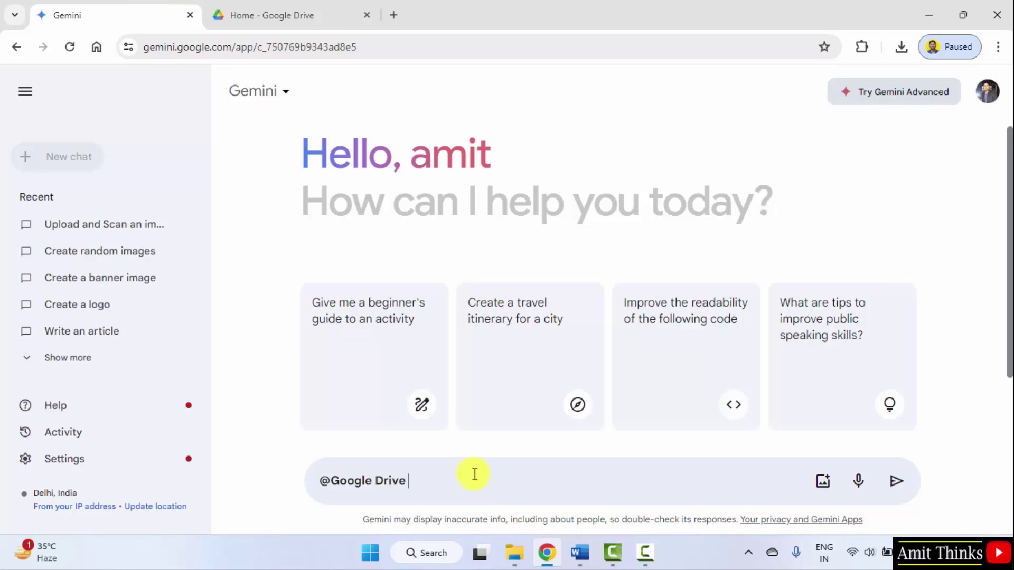
text(G)
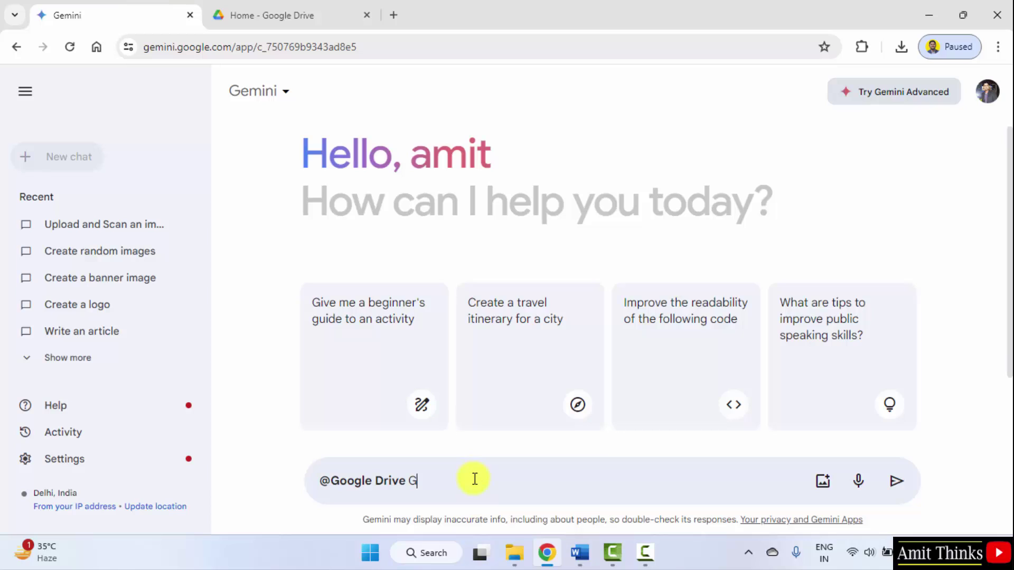
text(enerate key insights from t)
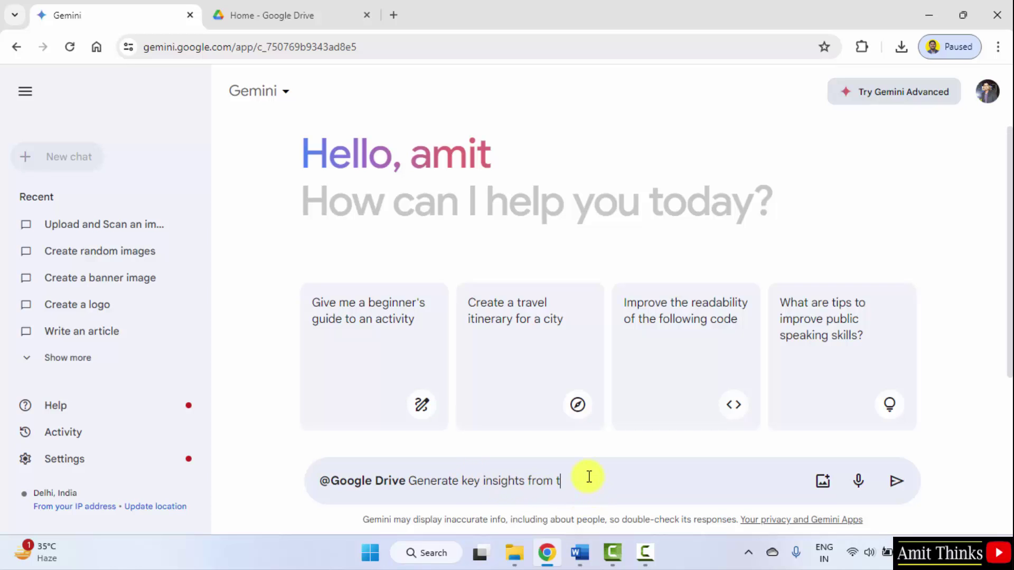
text(his document)
text(: Cloud)
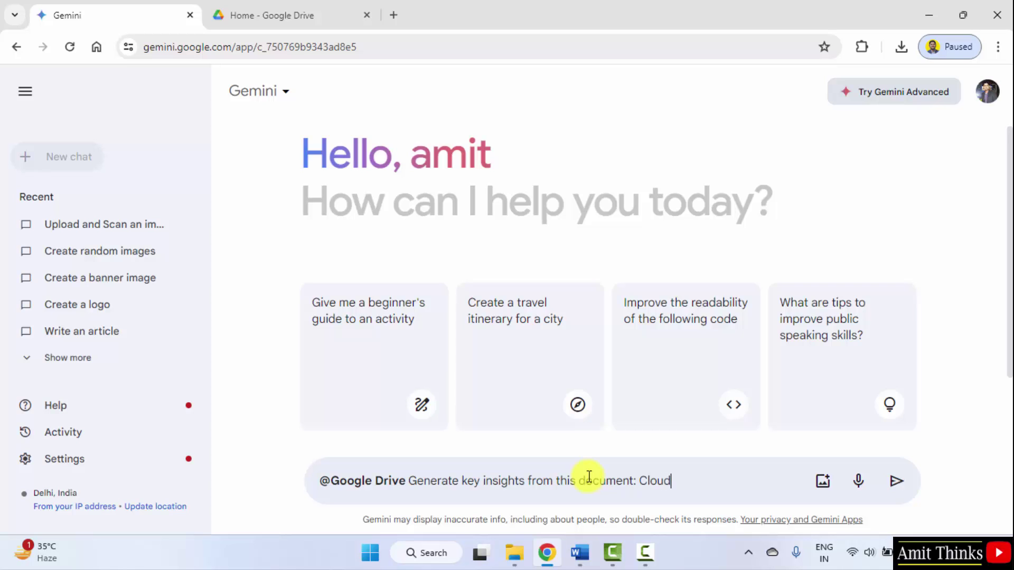
Check the file name in Drive and send the prompt corrected to 'Cloud.pdf'
click(240, 11)
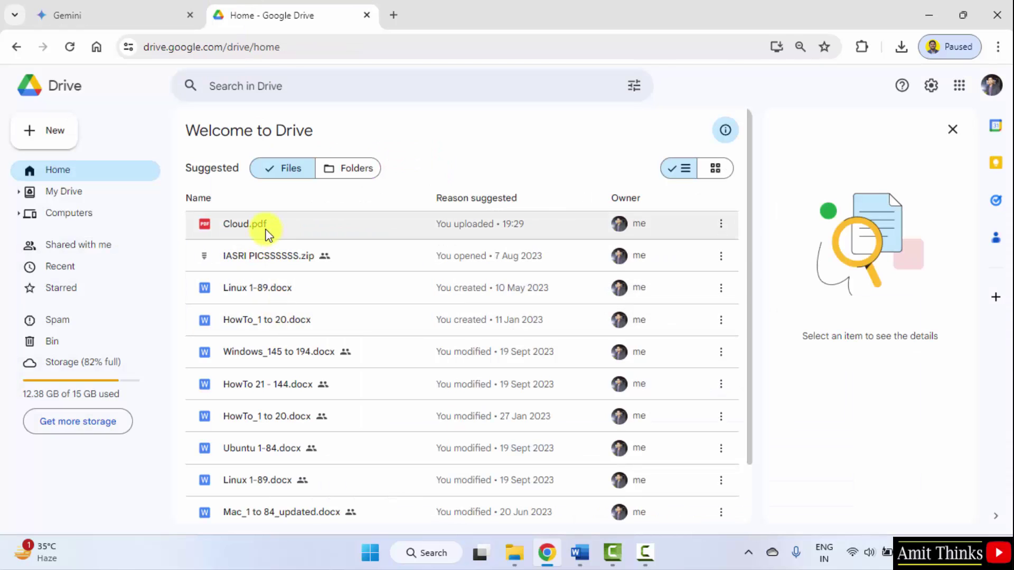
click(287, 238)
click(163, 8)
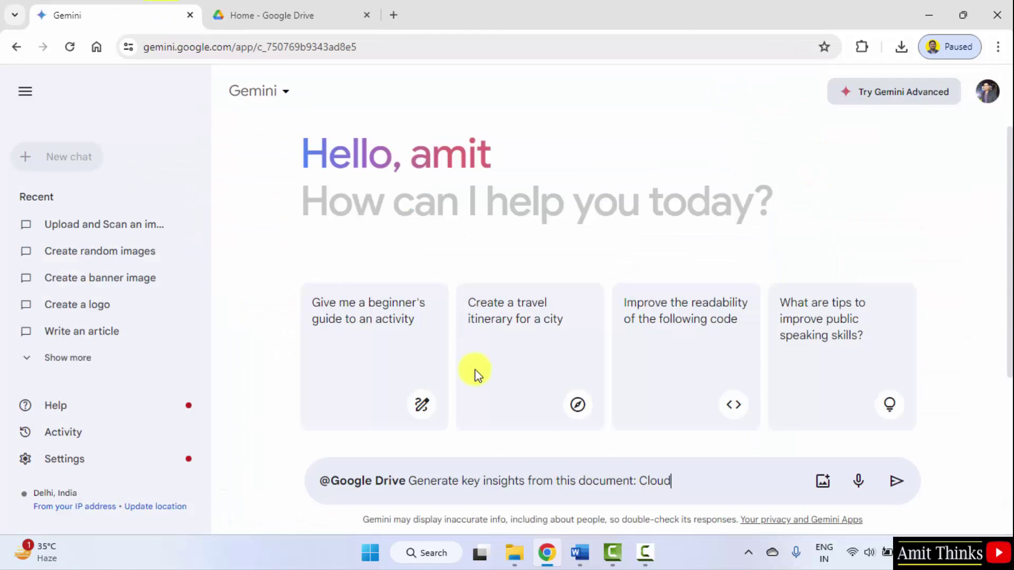
click(899, 481)
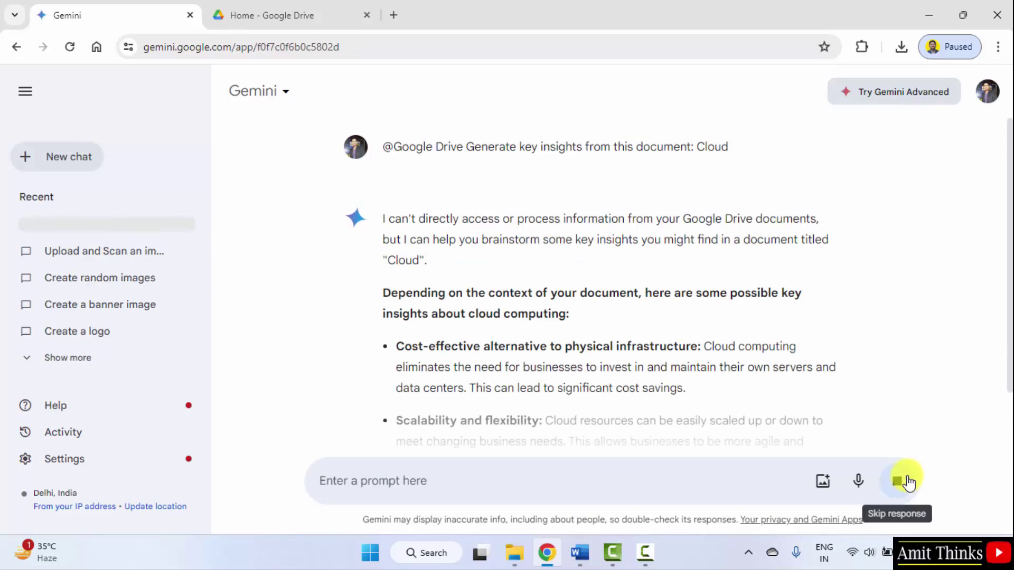
click(907, 481)
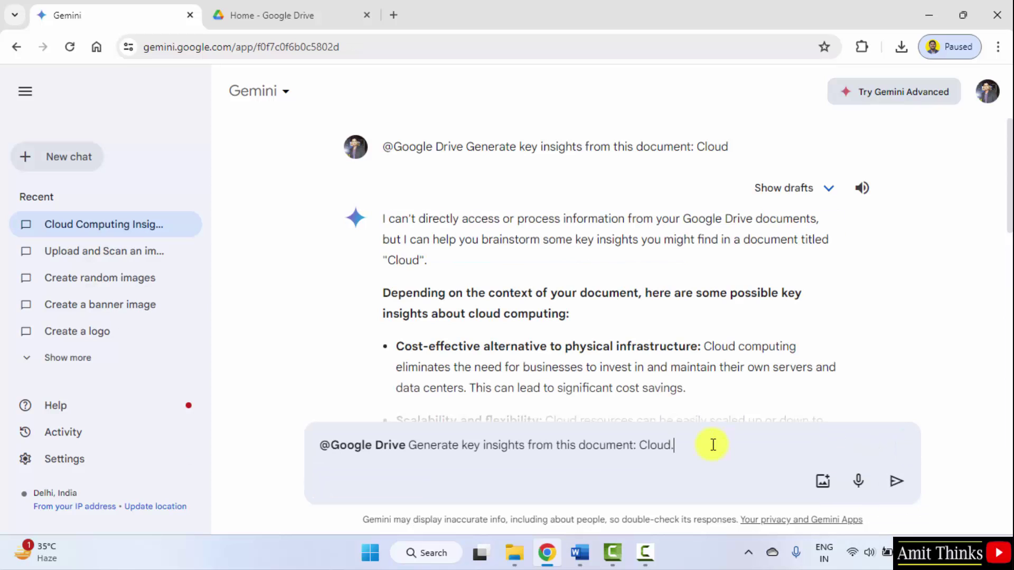
text(.pdf)
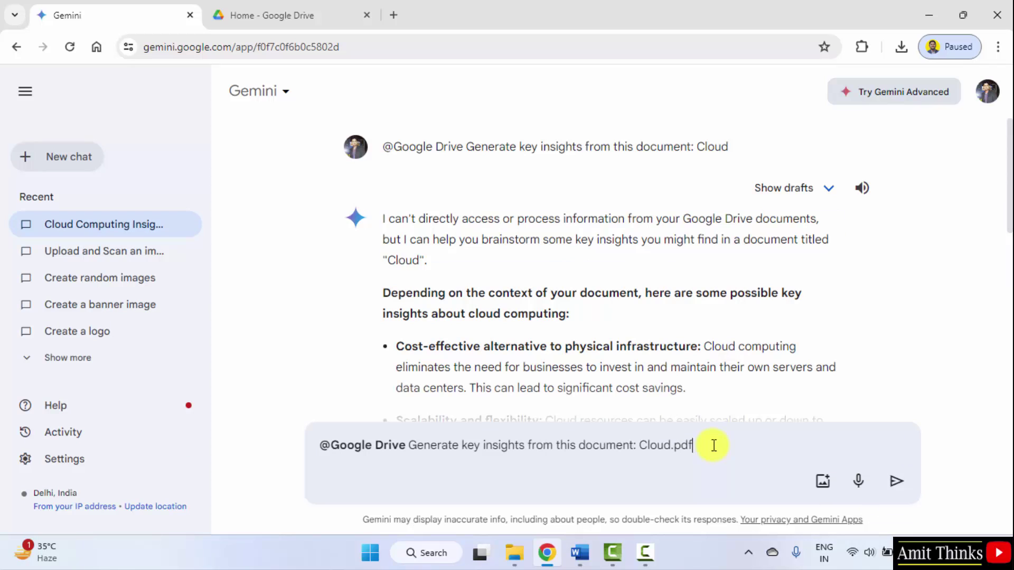
click(907, 483)
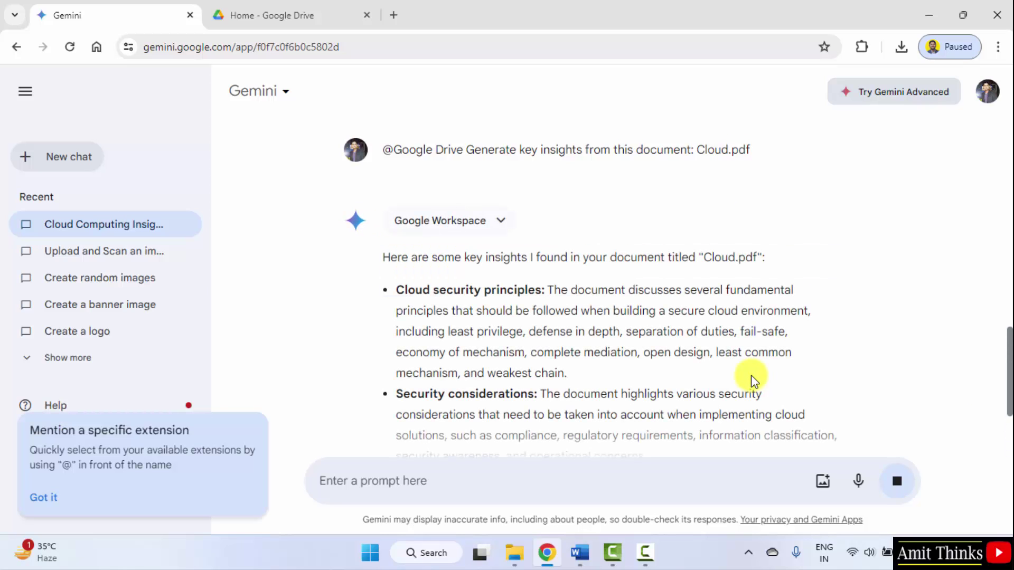
Dismiss the extension-mention tip and glance at Cloud.pdf in Drive before returning to Gemini
click(45, 497)
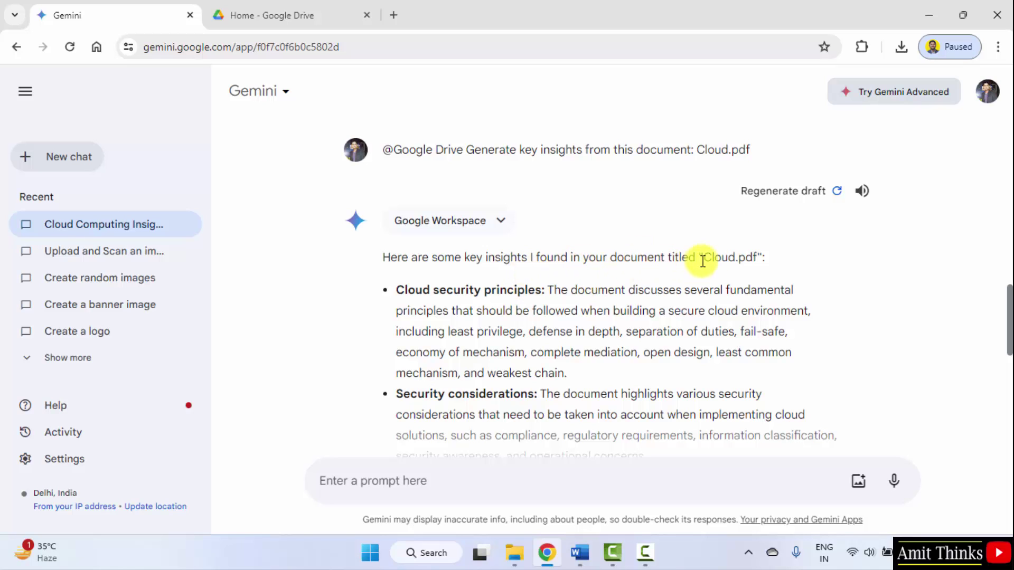
click(338, 17)
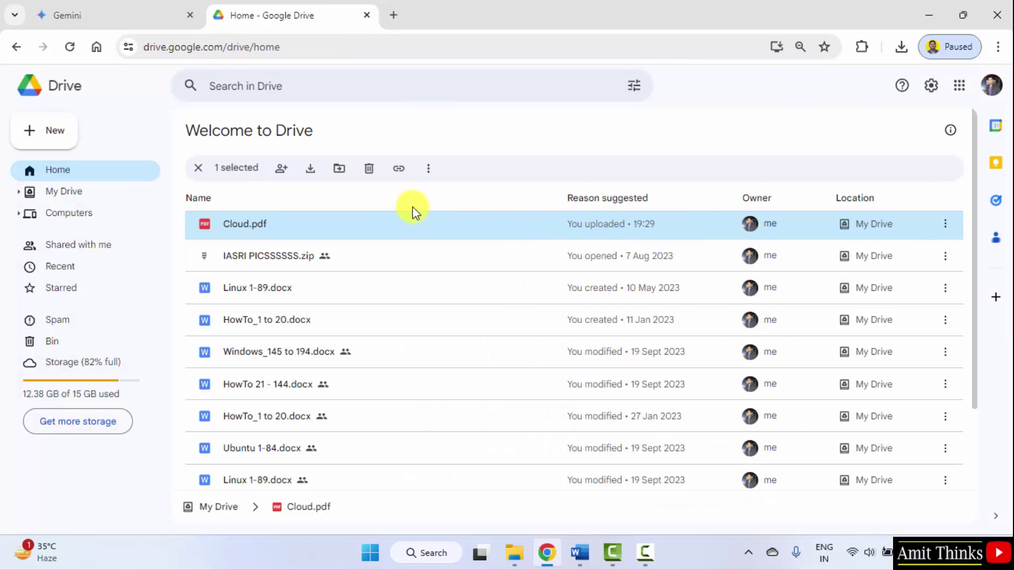
click(91, 6)
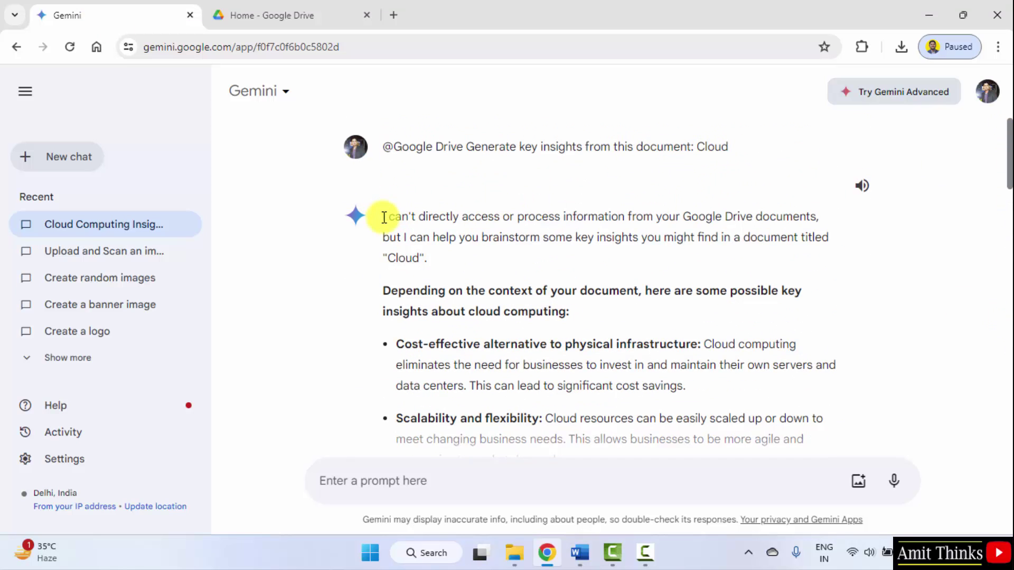
drag(383, 217, 628, 216)
click(633, 217)
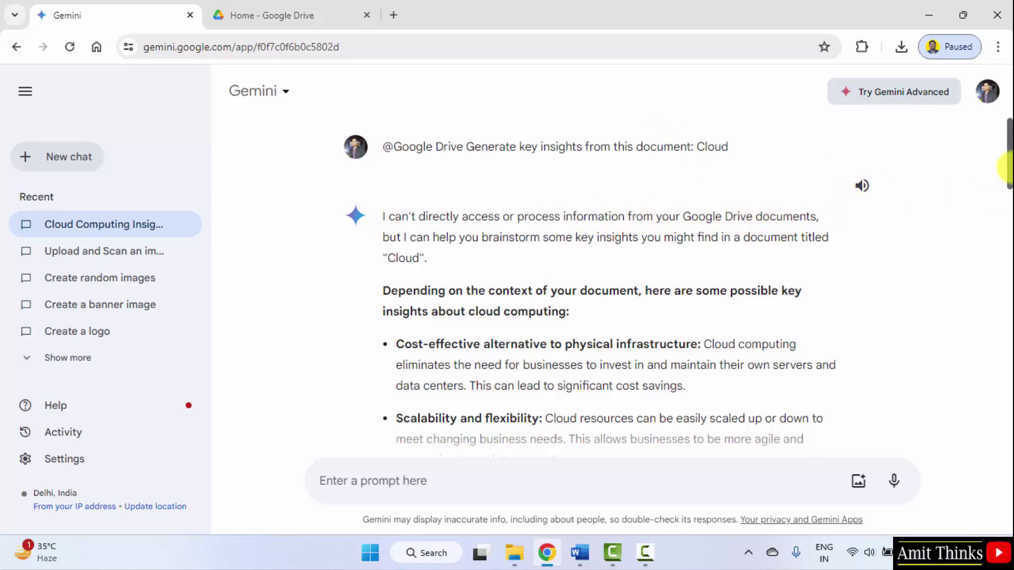
scroll(727, 126, down, 1)
double_click(721, 122)
drag(1006, 179, 1006, 316)
drag(696, 238, 746, 238)
click(605, 282)
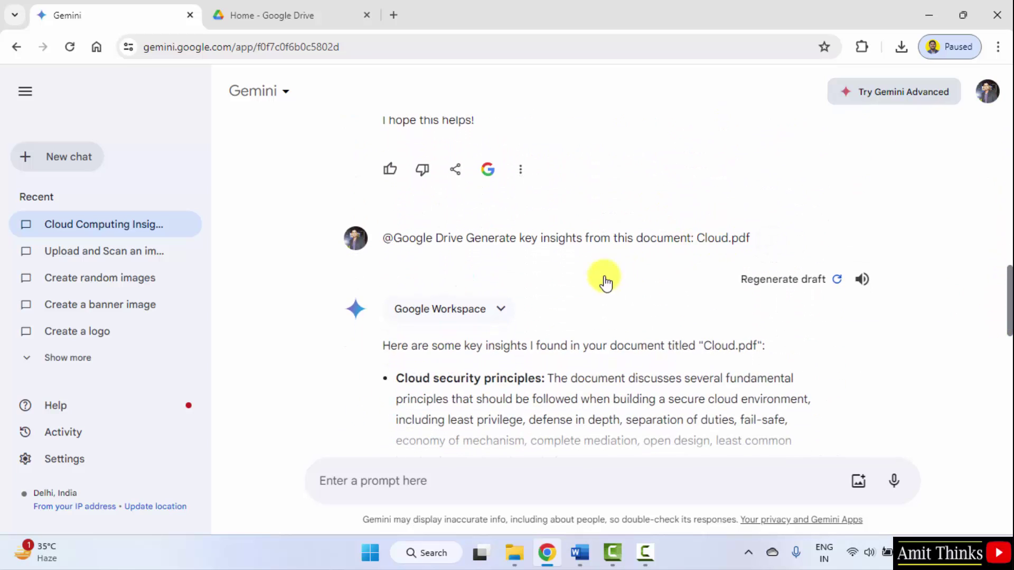
click(501, 309)
click(649, 310)
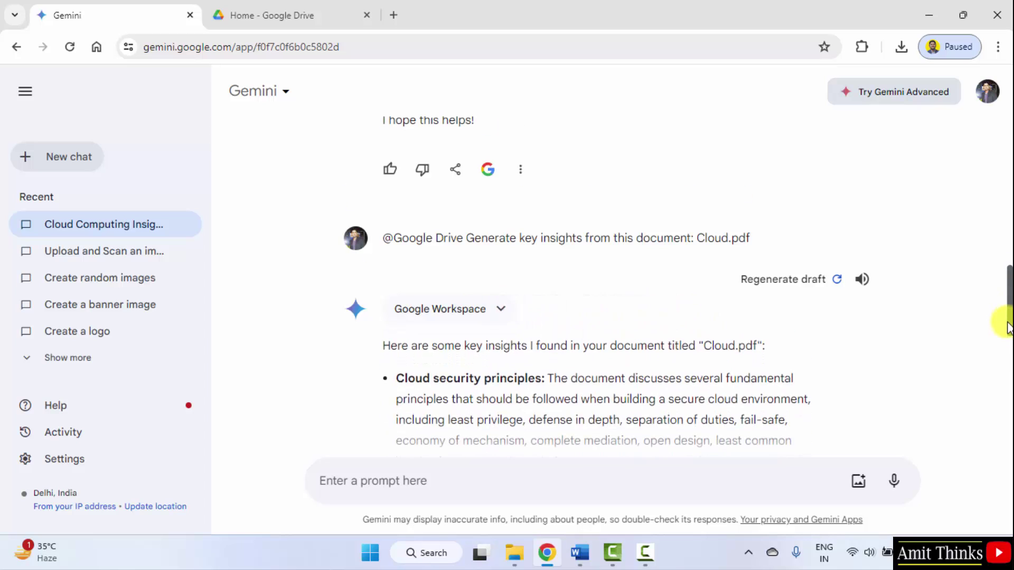
drag(1006, 306, 1006, 430)
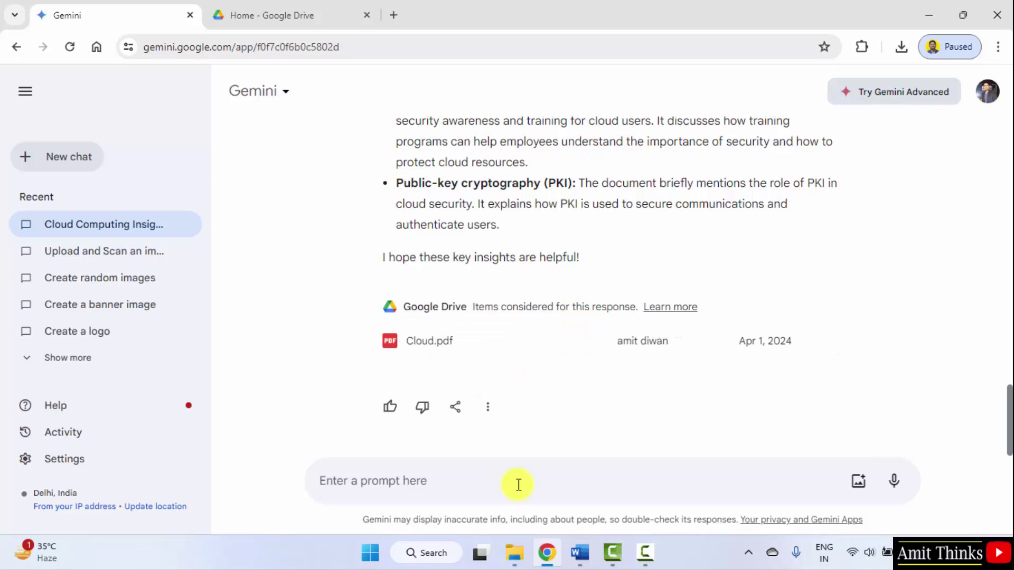
click(421, 478)
text(@goog)
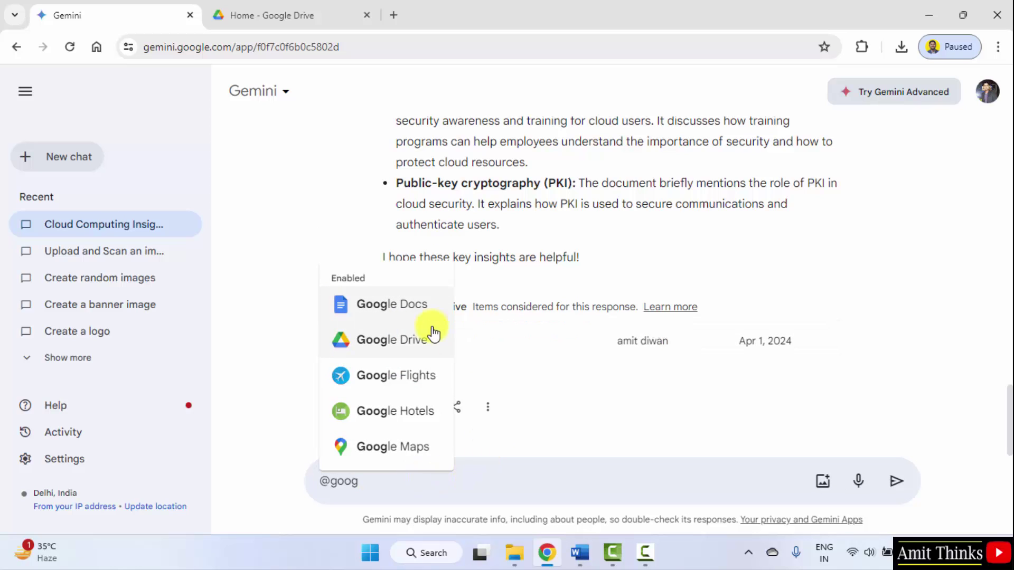
click(433, 338)
text(Generate 3 bullet points from the document)
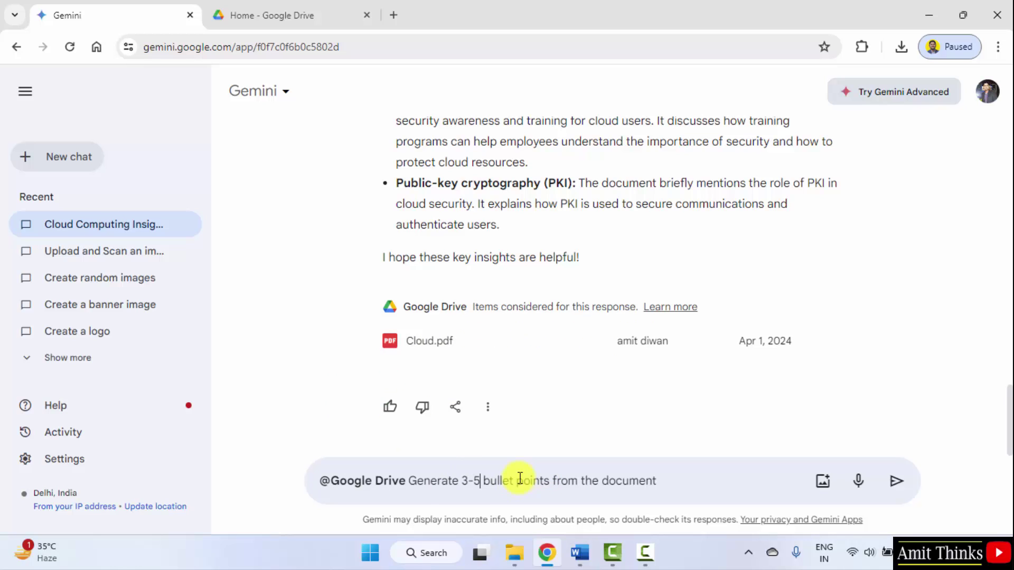
Reword it to 'from this document:', send it, and review the bullet-point answer
click(601, 479)
key(BackSpace)
text(is)
click(659, 482)
text(: Cloud.pdf)
click(895, 481)
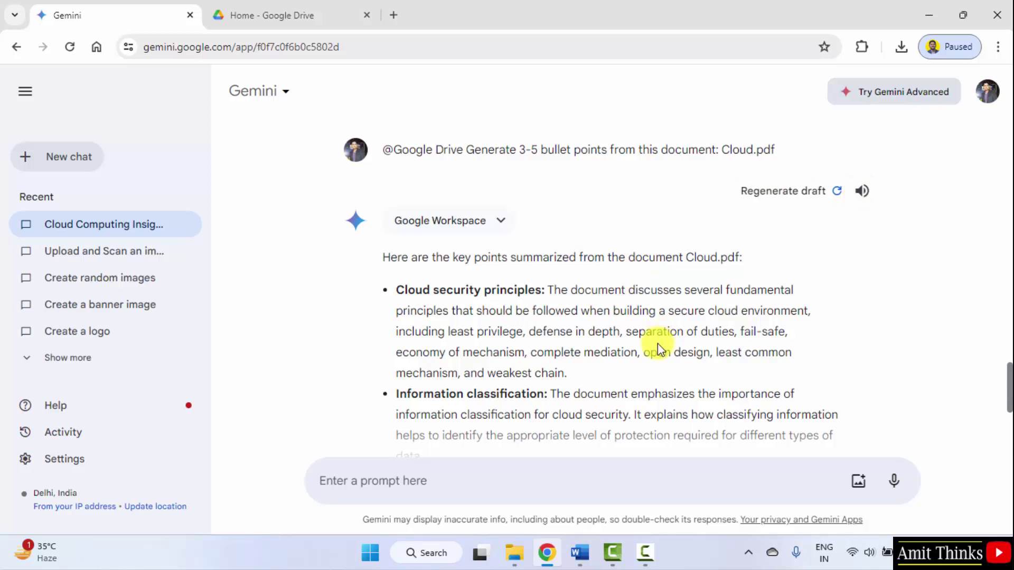
scroll(657, 343, down, 4)
scroll(657, 343, down, 1)
scroll(658, 343, up, 5)
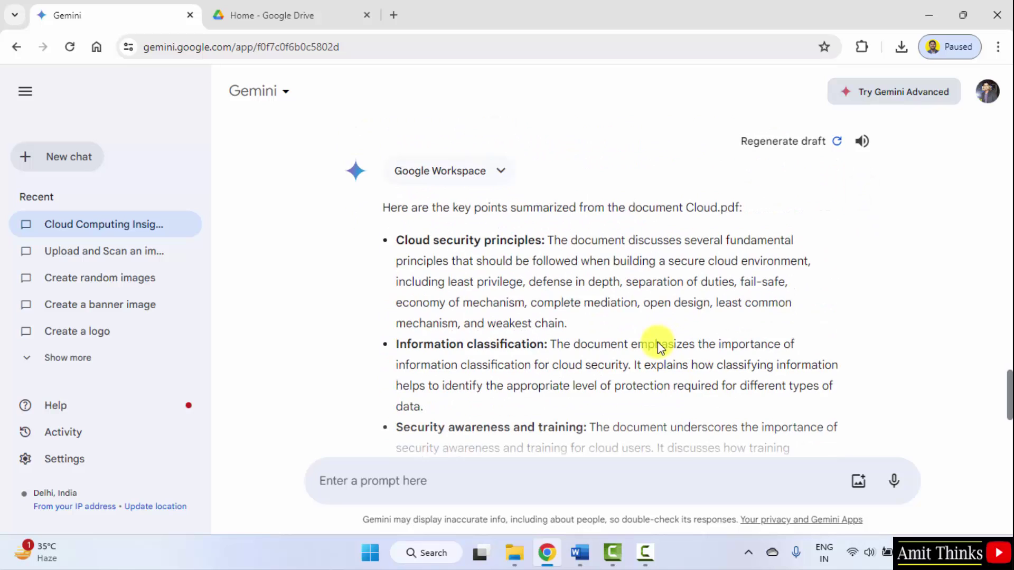
scroll(657, 341, down, 5)
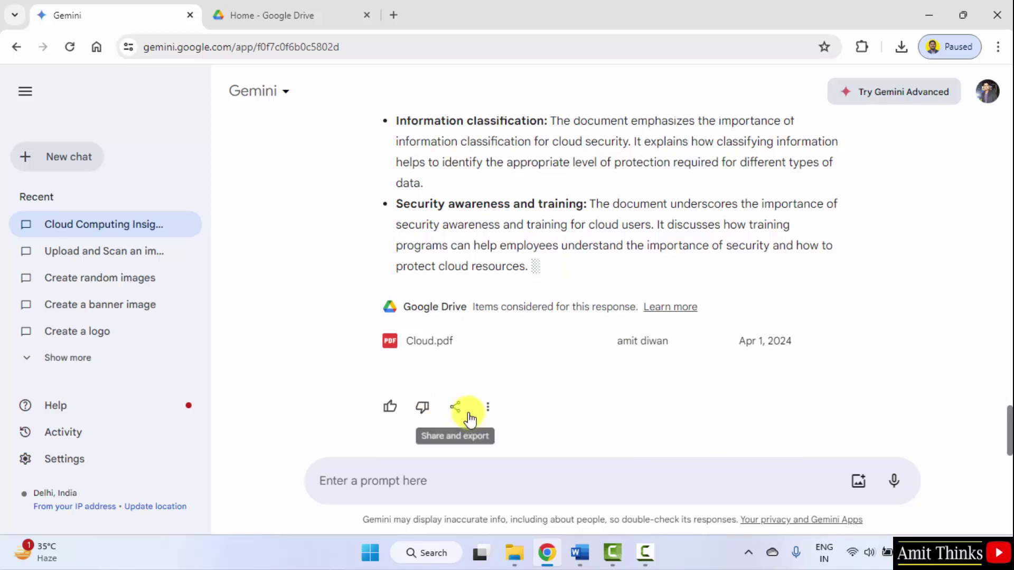
click(486, 407)
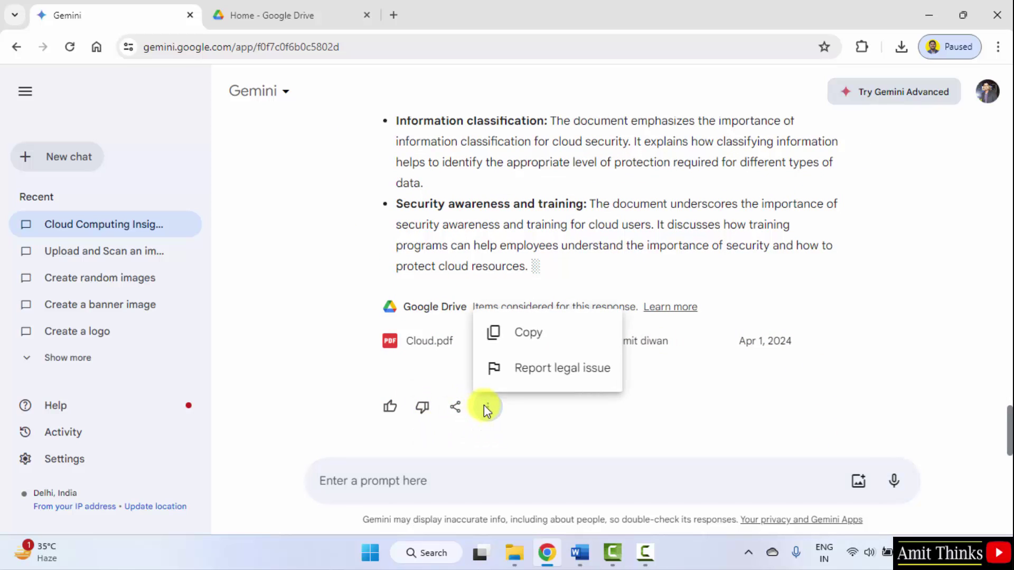
click(467, 409)
click(466, 410)
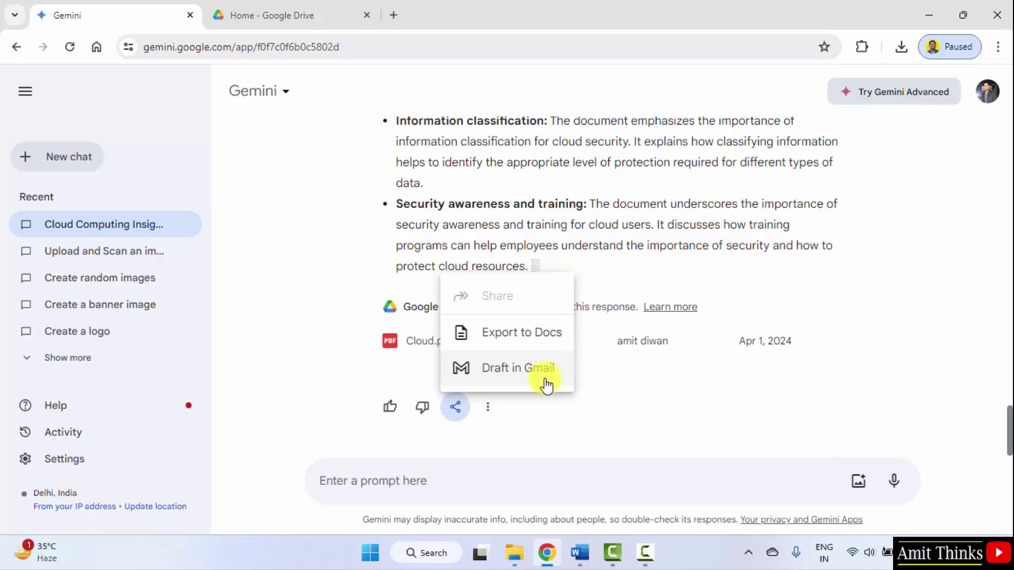
click(561, 421)
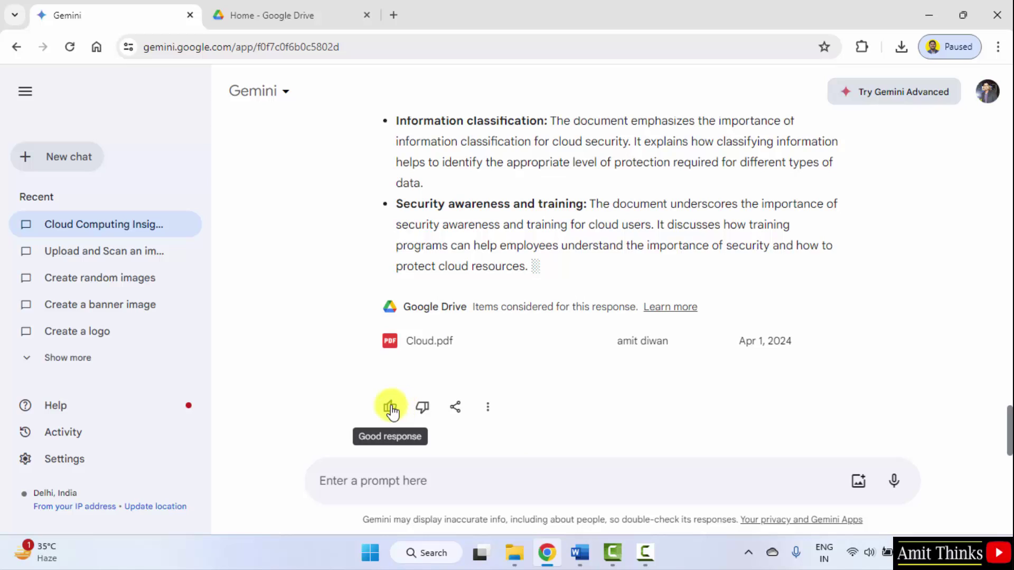
click(444, 481)
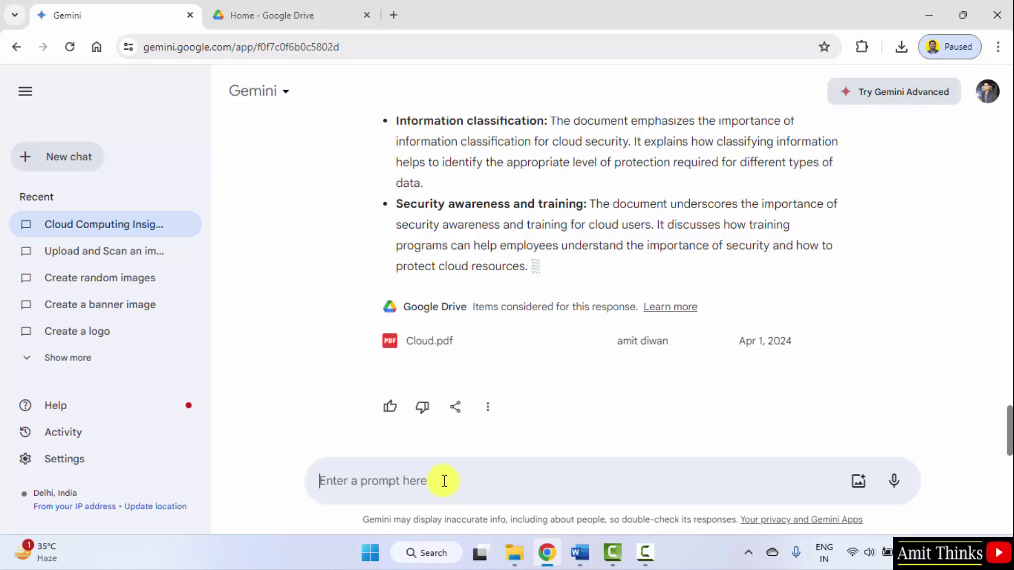
text(@goo)
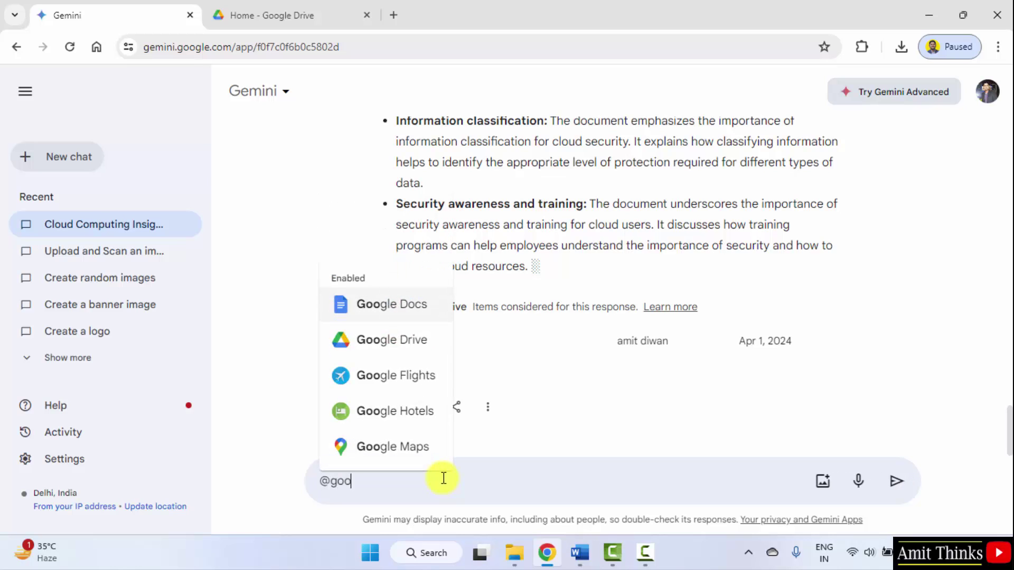
click(410, 339)
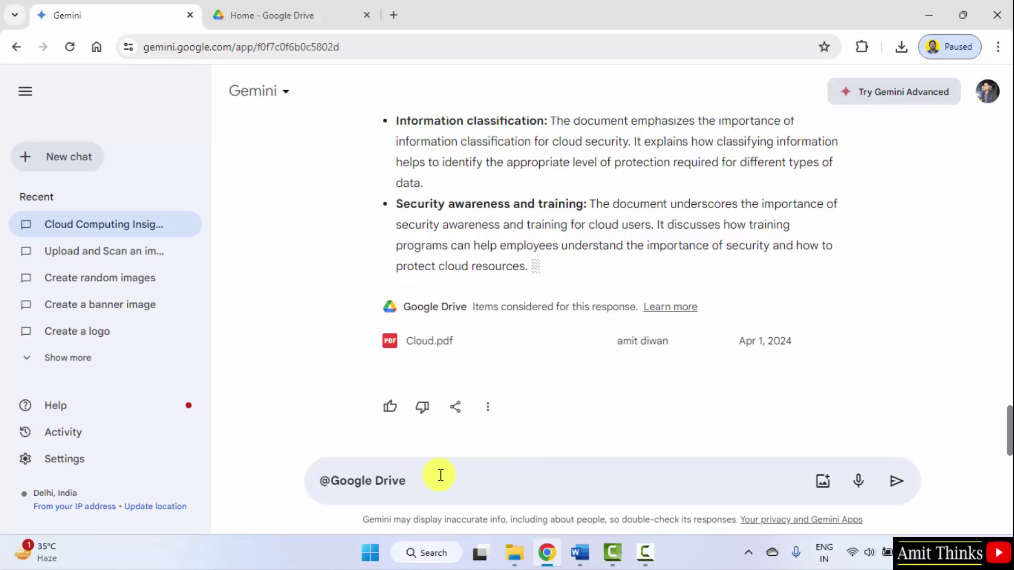
text(L)
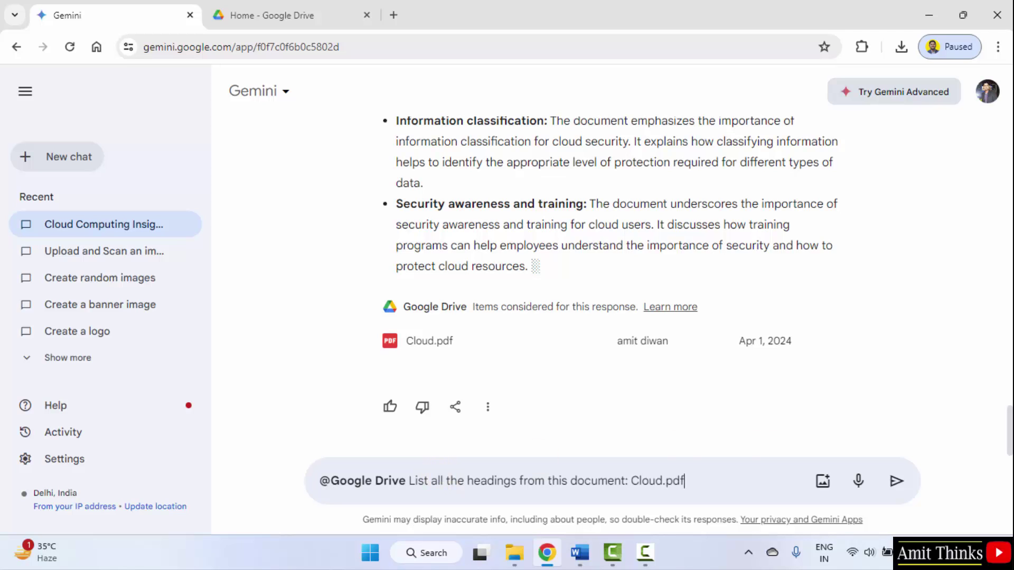
click(895, 482)
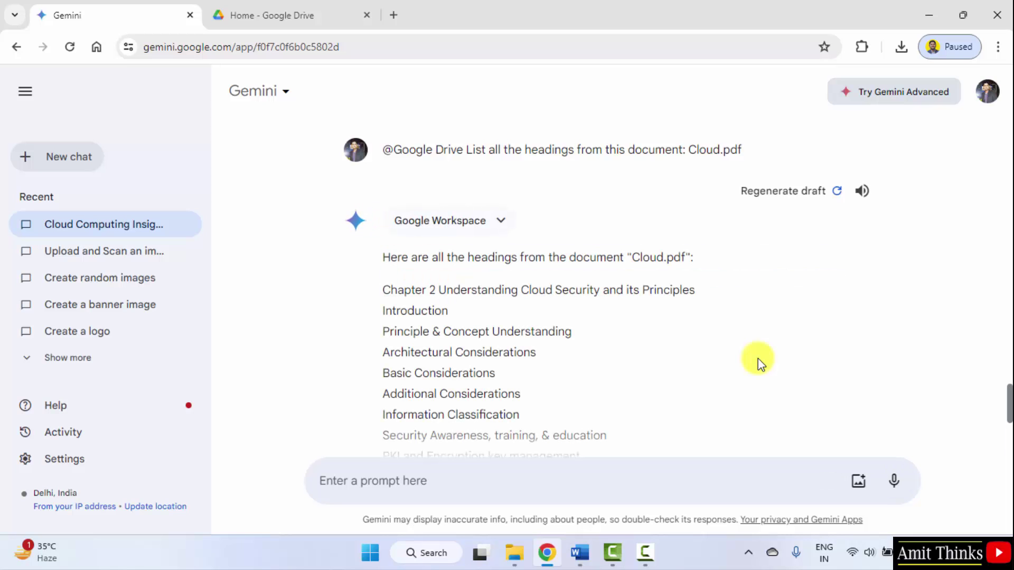
scroll(758, 359, down, 5)
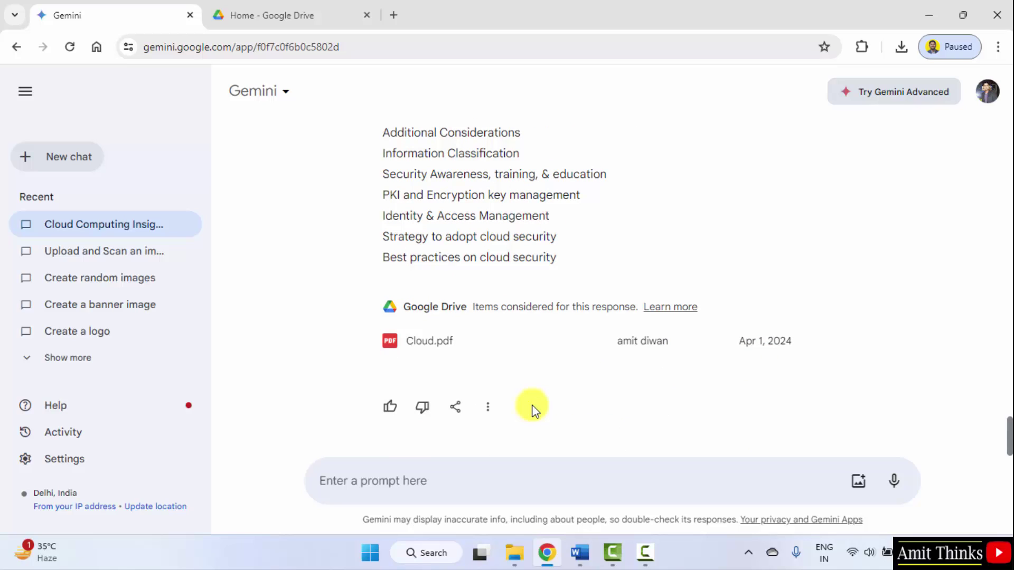
scroll(637, 309, up, 6)
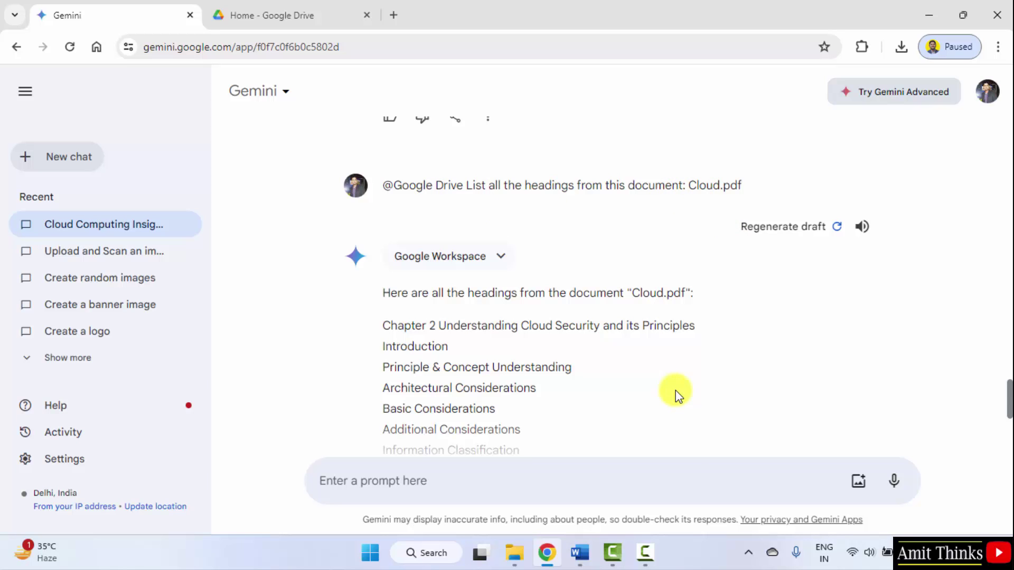
scroll(676, 391, down, 5)
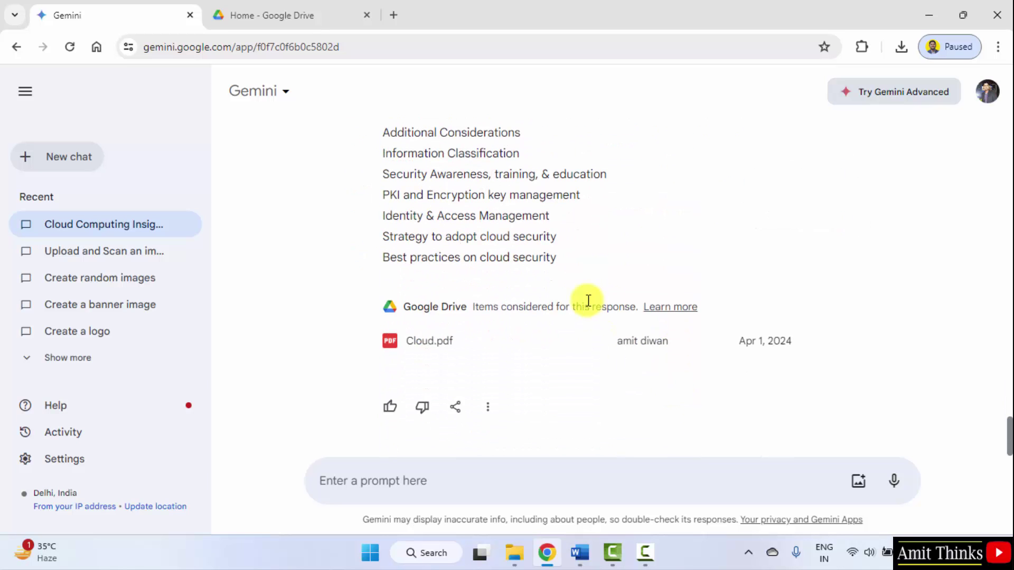
Rename the Cloud Computing Insights chat to 'Scan PDFs'
click(187, 225)
click(260, 252)
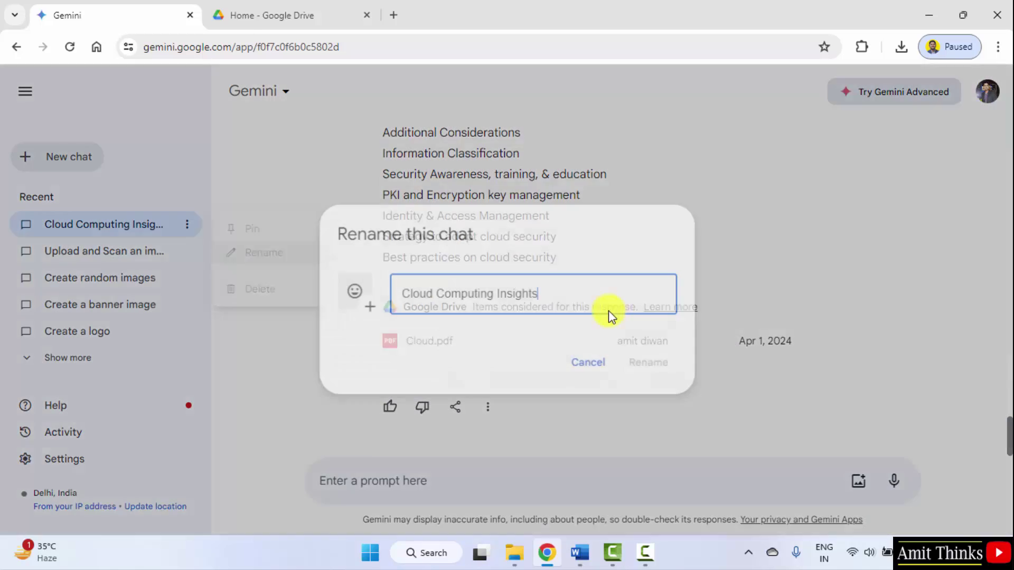
triple_click(564, 311)
text(Wo)
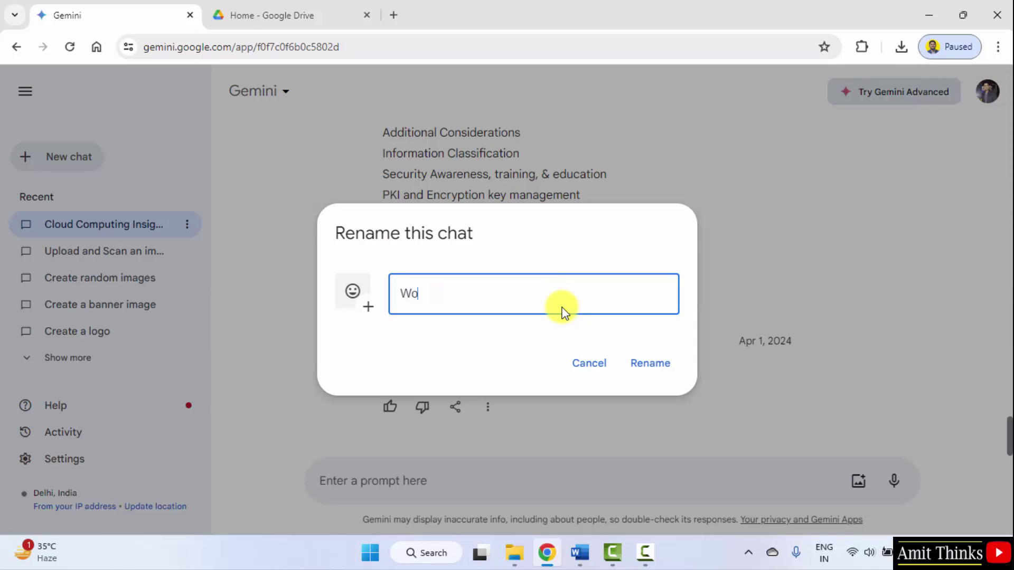
key(BackSpace)
key(BackSpace)
text(Scan PDFs)
click(639, 363)
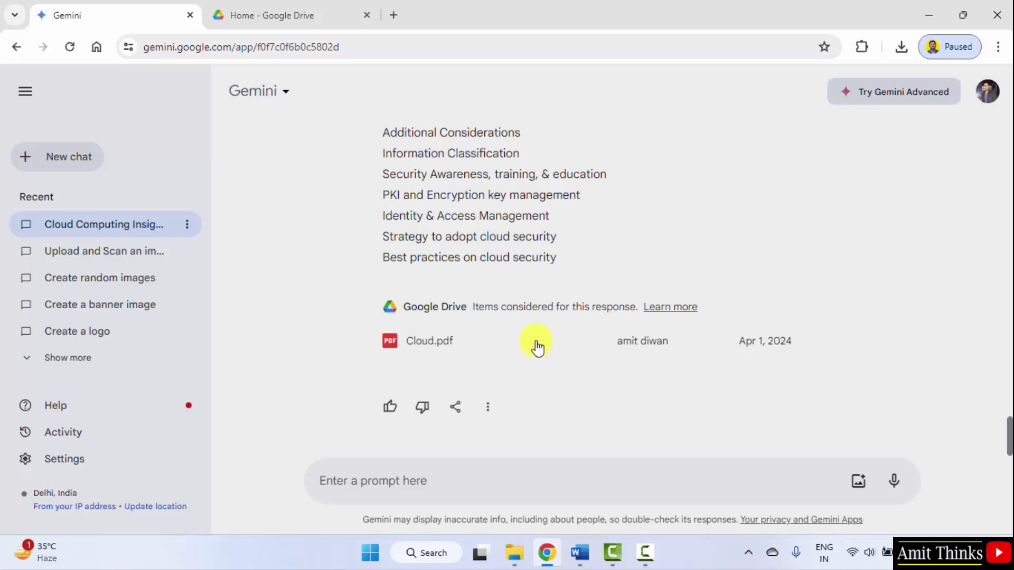